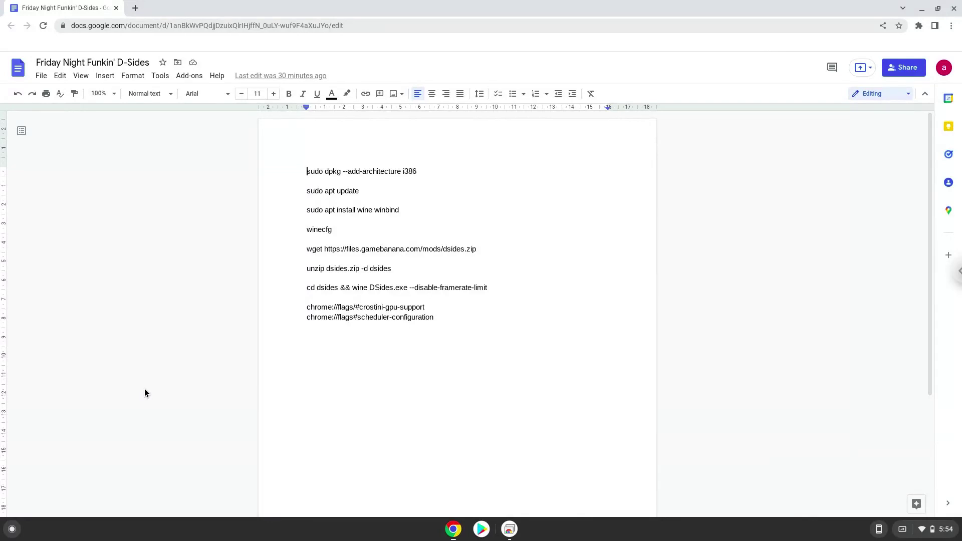
Select the chrome://flags/#crostini-gpu-support line in the setup notes and copy it
{"action": "triple_click", "coordinate": [335, 309]}
{"action": "right_click", "coordinate": [336, 309]}
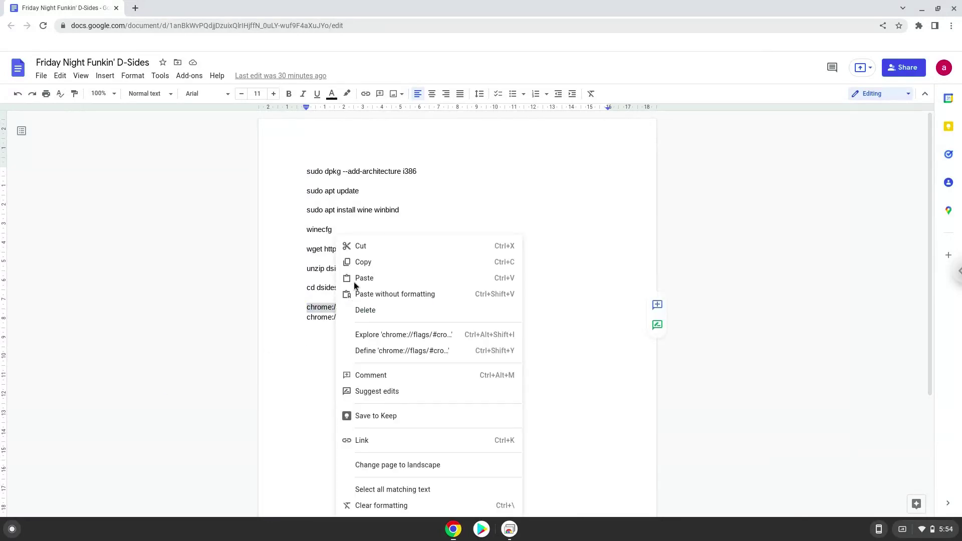
{"action": "left_click", "coordinate": [364, 262]}
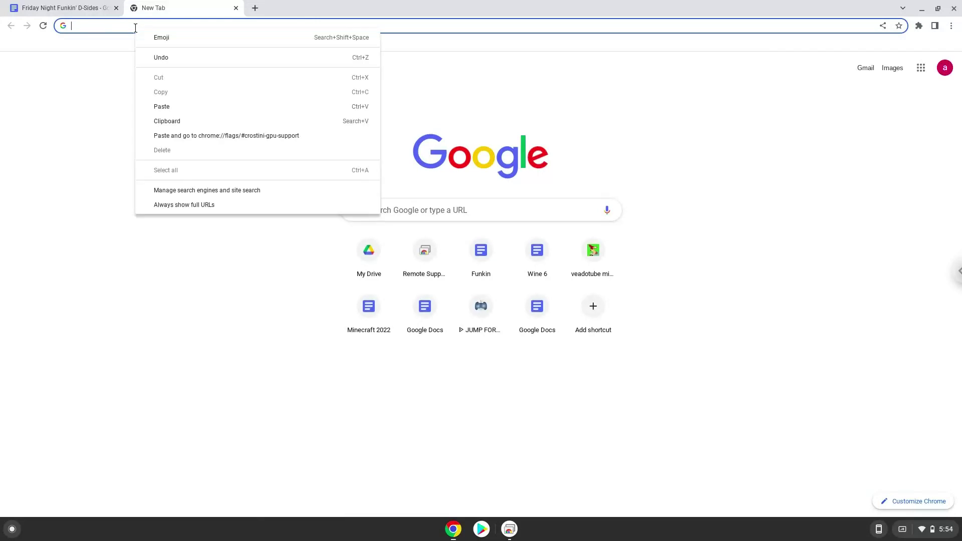
Paste and go to the Crostini GPU Support flag and set it to Enabled
{"action": "left_click", "coordinate": [216, 136]}
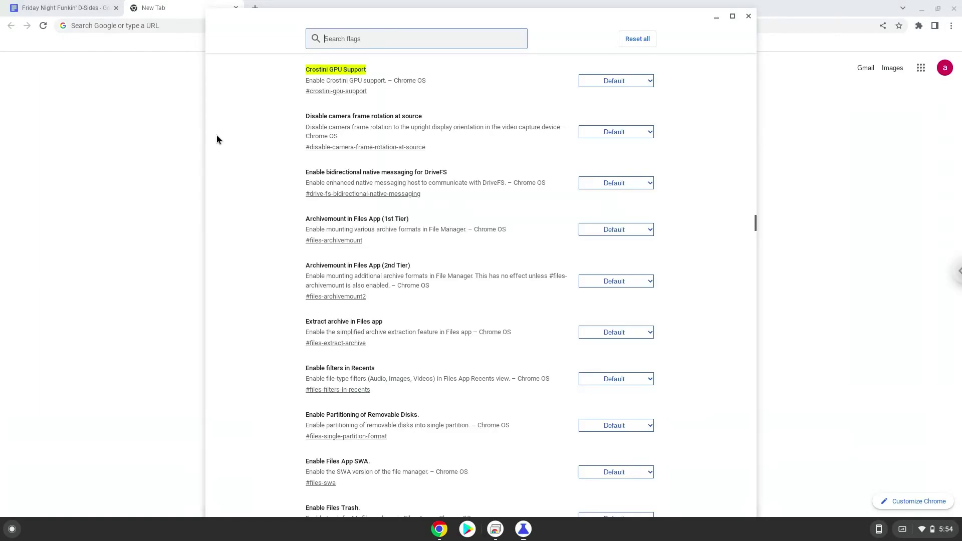
{"action": "left_click", "coordinate": [600, 81]}
{"action": "left_click", "coordinate": [593, 112]}
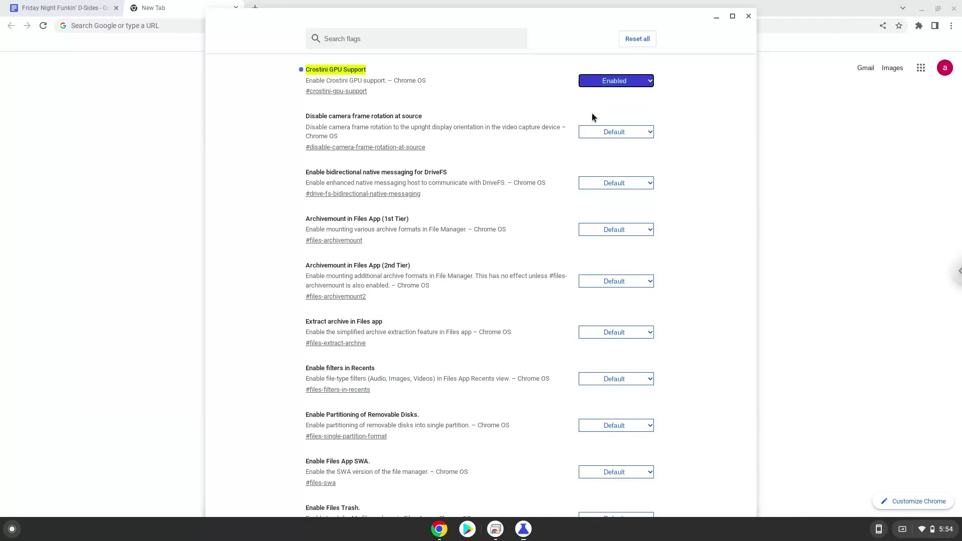
Copy the chrome://flags#scheduler-configuration line from the notes and return to the new tab
{"action": "left_click", "coordinate": [83, 7]}
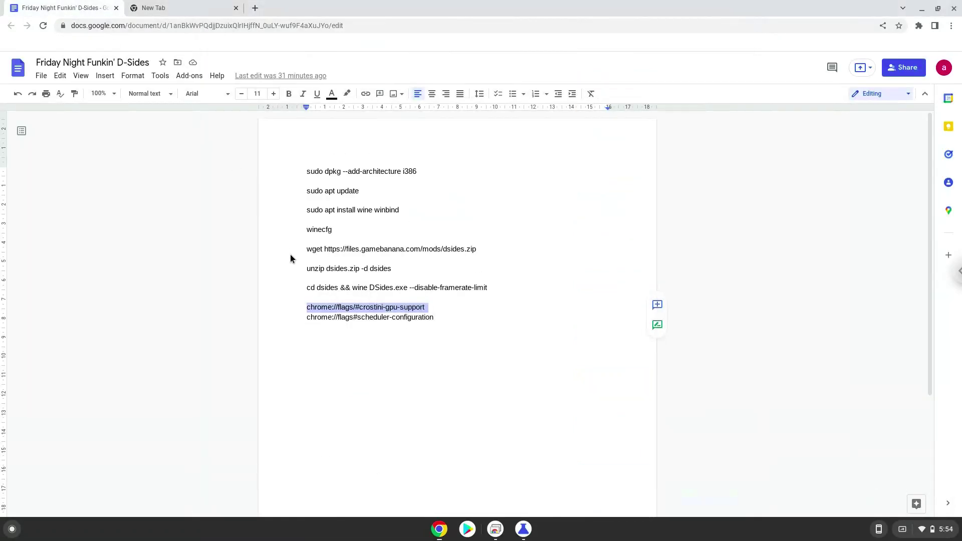
{"action": "triple_click", "coordinate": [333, 316]}
{"action": "right_click", "coordinate": [333, 317]}
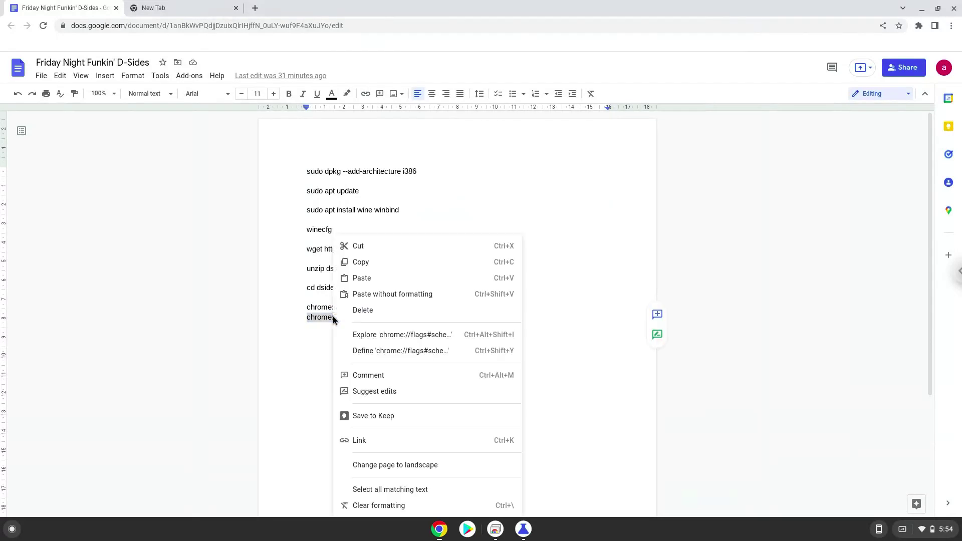
{"action": "left_click", "coordinate": [364, 263]}
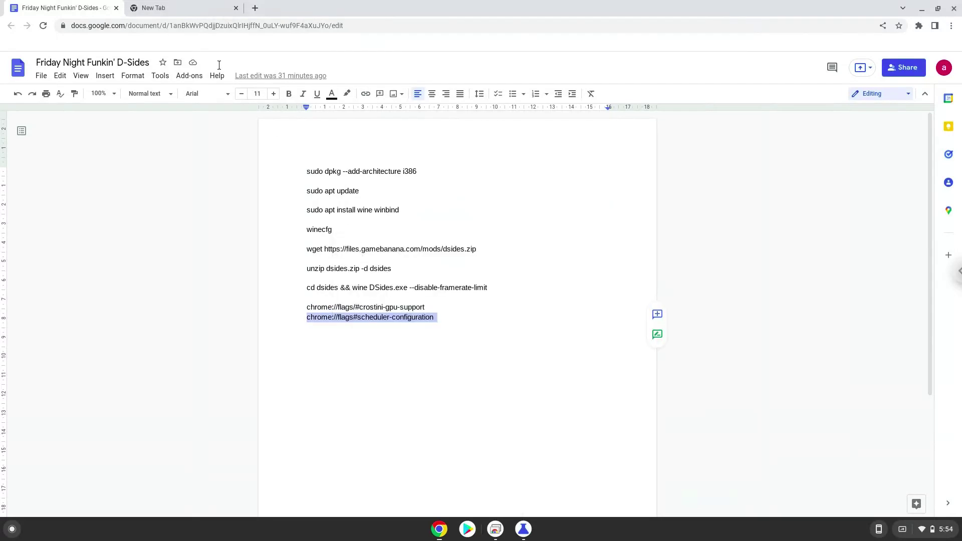
{"action": "left_click", "coordinate": [172, 8]}
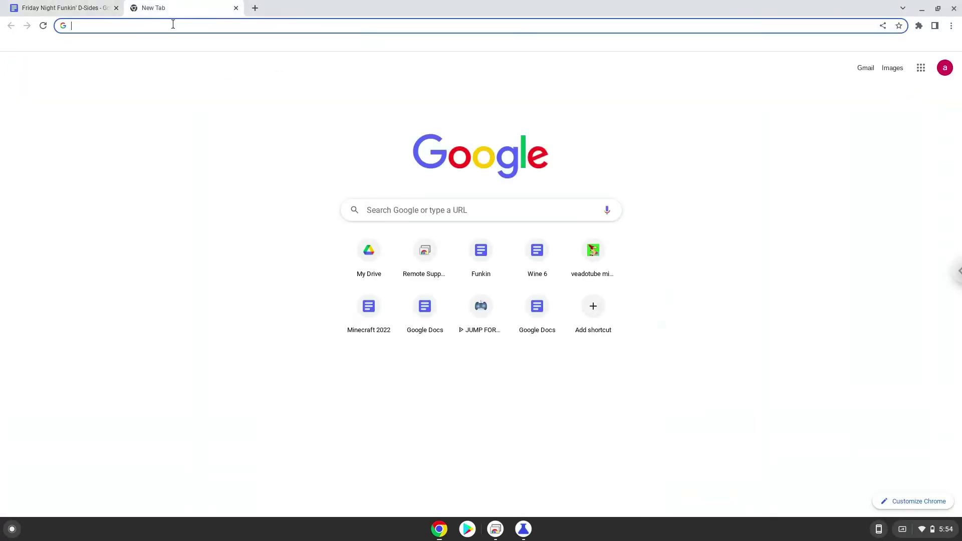
Paste and go to Scheduler Configuration, choose Enables Hyper-Threading, and restart Chrome
{"action": "right_click", "coordinate": [173, 27]}
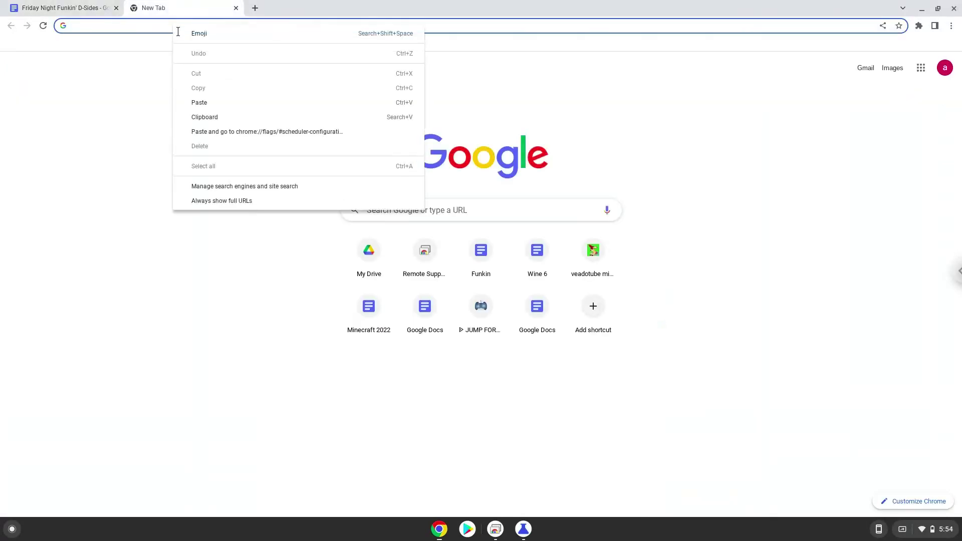
{"action": "left_click", "coordinate": [231, 132]}
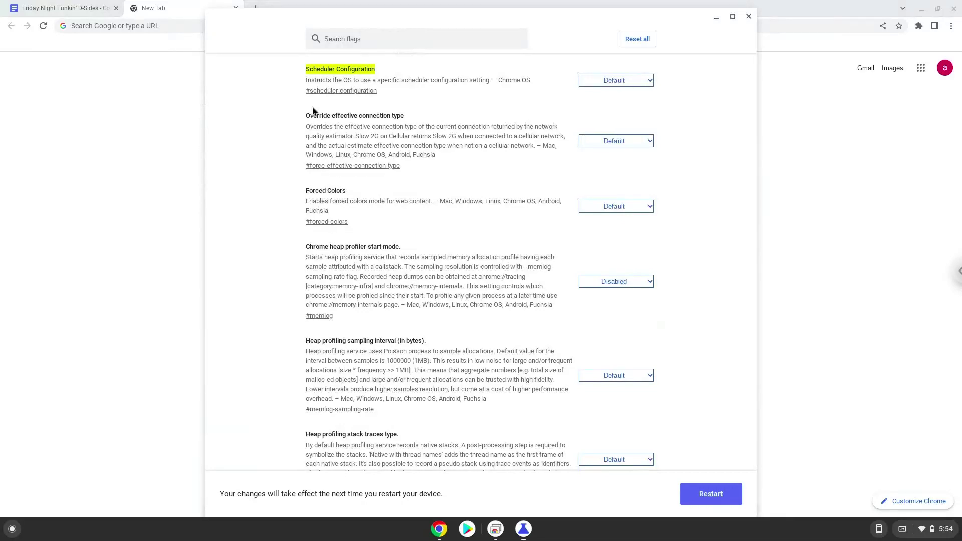
{"action": "left_click", "coordinate": [600, 81]}
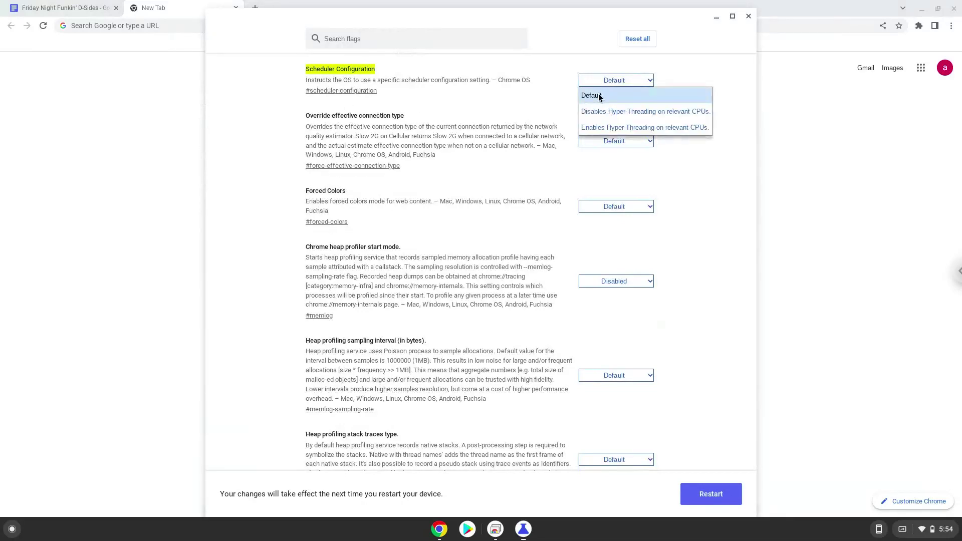
{"action": "left_click", "coordinate": [596, 128]}
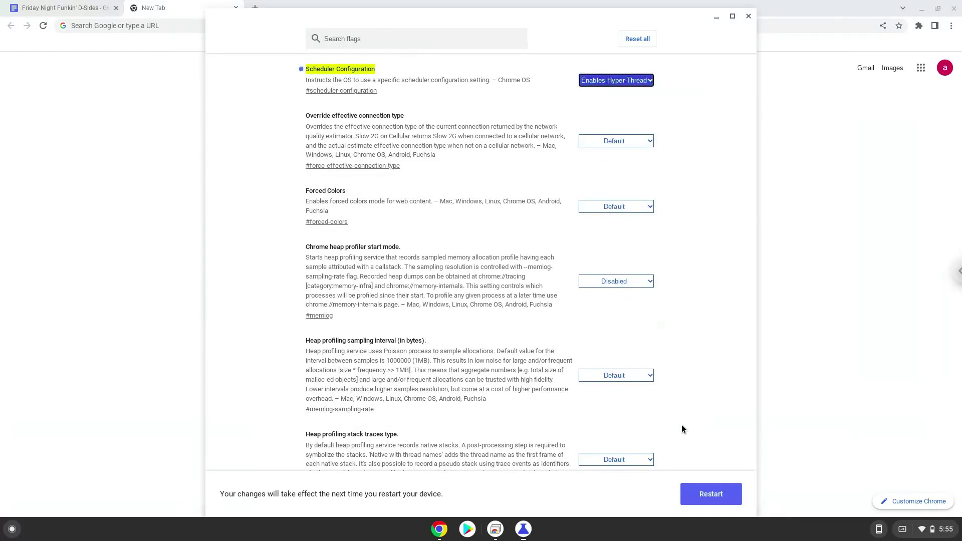
{"action": "left_click", "coordinate": [697, 493]}
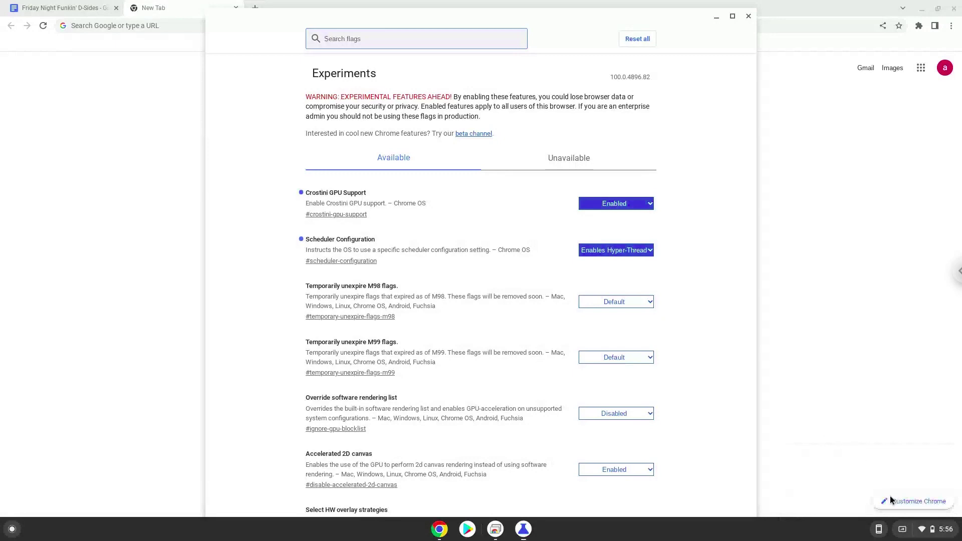
Open ChromeOS Settings from quick settings and go to Advanced > Developers
{"action": "left_click", "coordinate": [921, 532]}
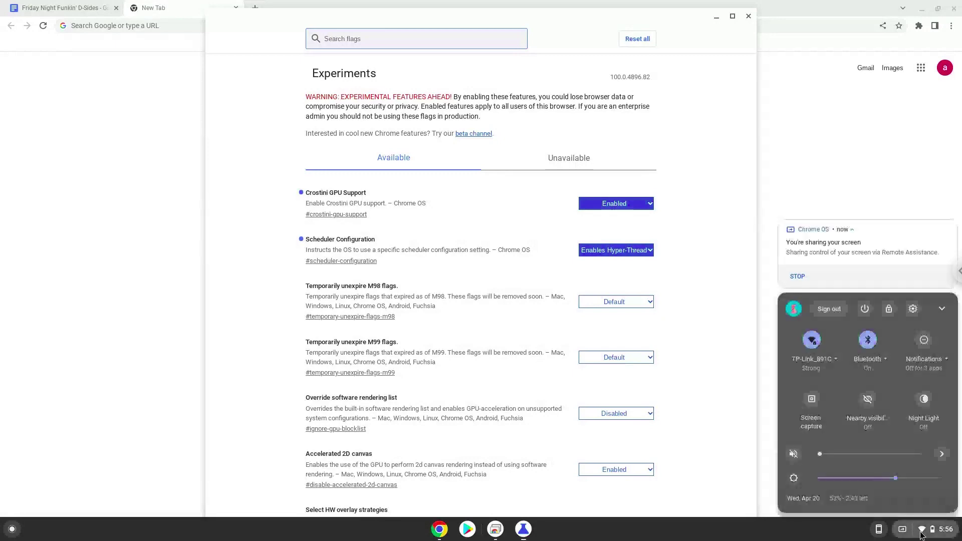
{"action": "left_click", "coordinate": [913, 308]}
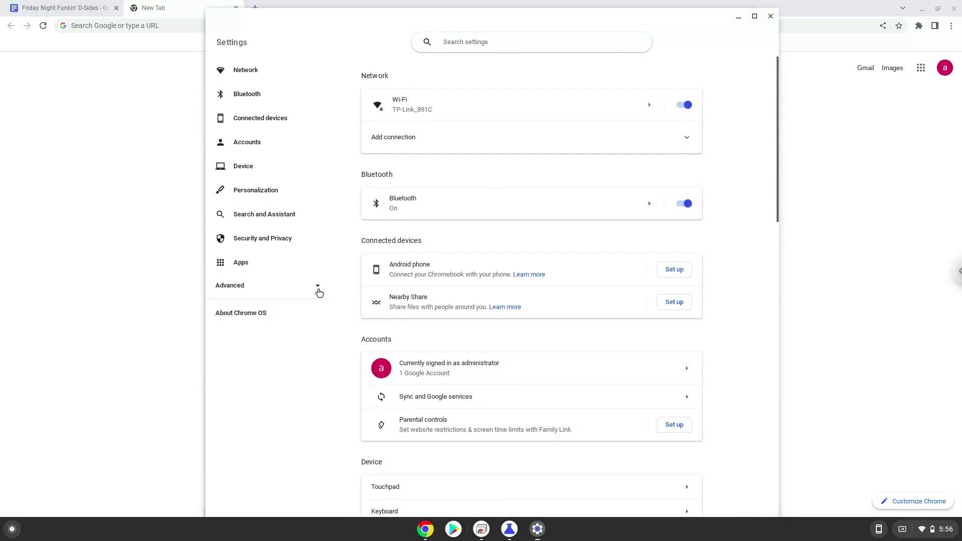
{"action": "left_click", "coordinate": [273, 292]}
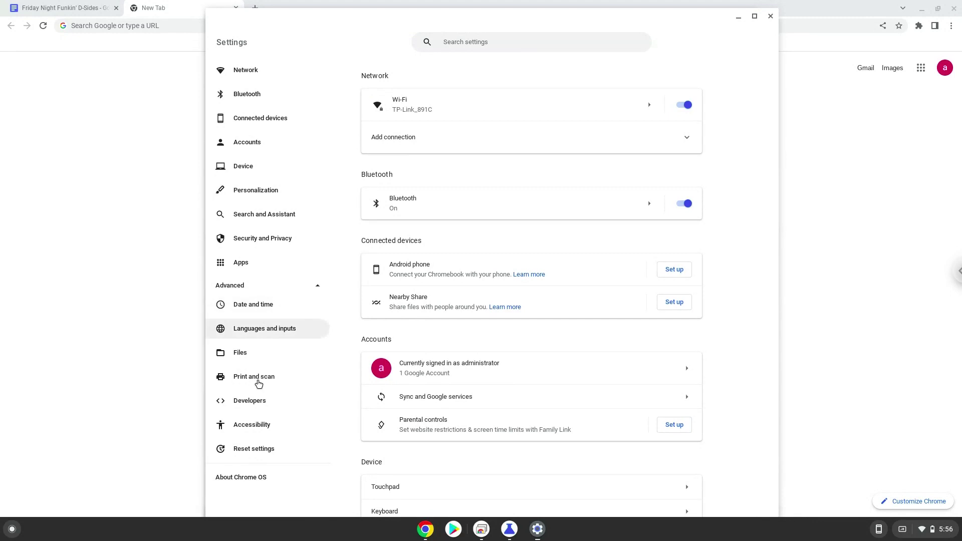
{"action": "left_click", "coordinate": [256, 407]}
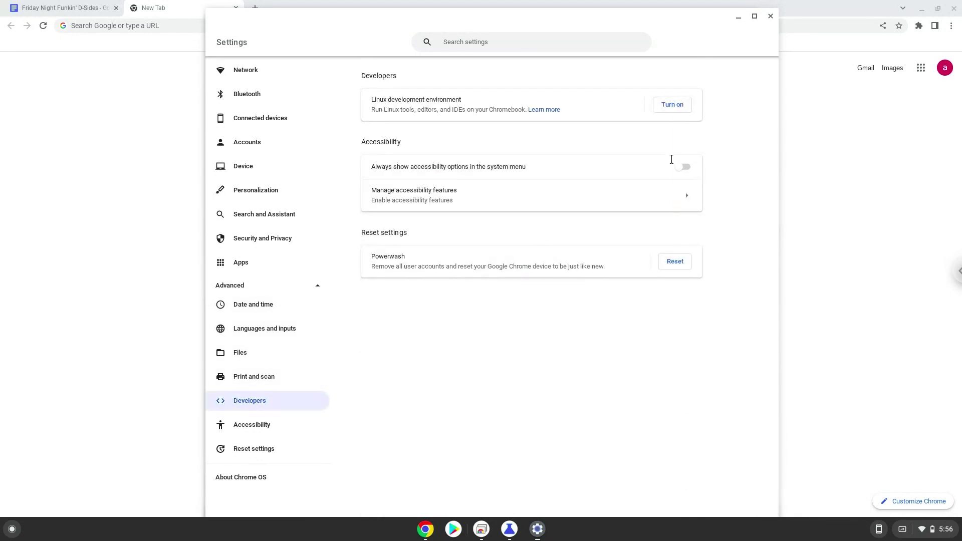
Turn on the Linux development environment and install it through Next and Install
{"action": "left_click", "coordinate": [687, 108]}
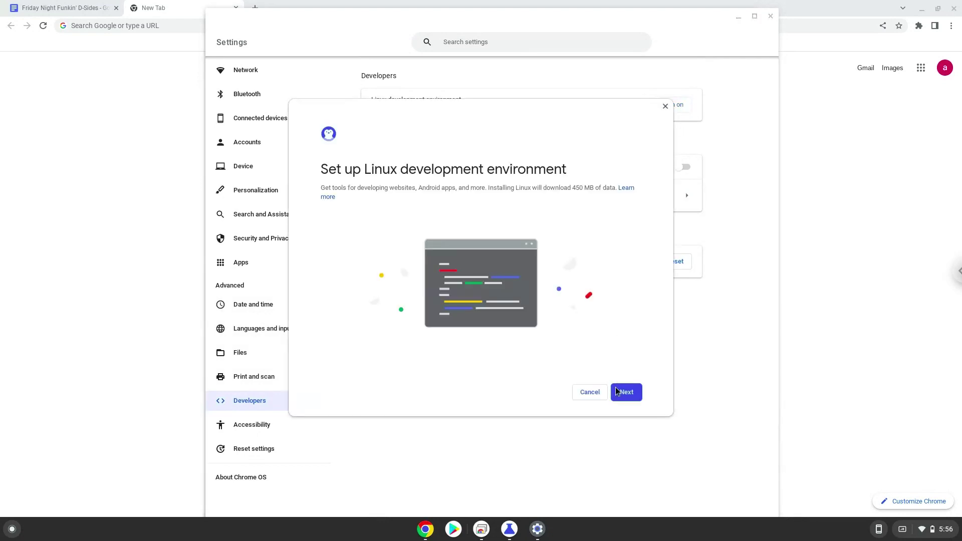
{"action": "left_click", "coordinate": [616, 393]}
{"action": "left_click", "coordinate": [616, 394]}
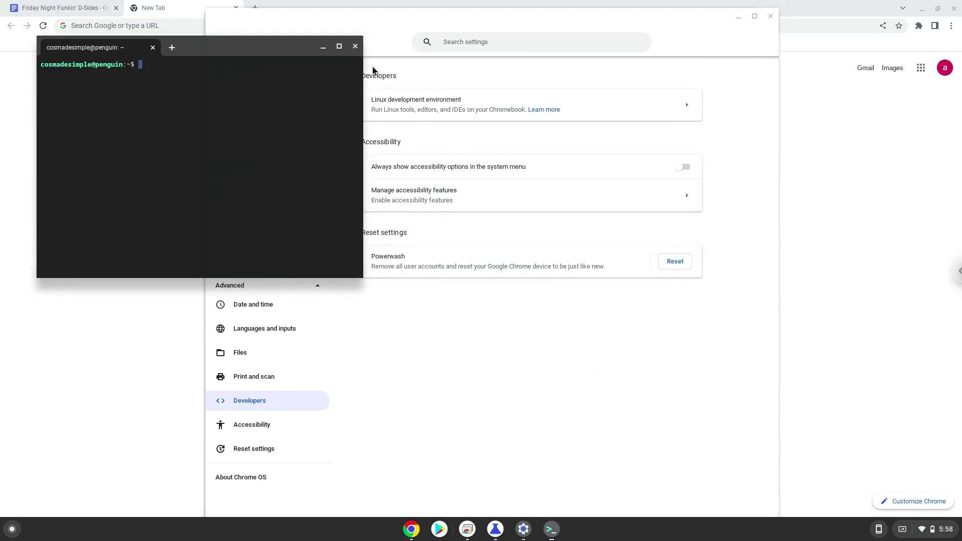
Close the Linux terminal and Settings, then copy the sudo dpkg --add-architecture i386 line
{"action": "left_click", "coordinate": [355, 46]}
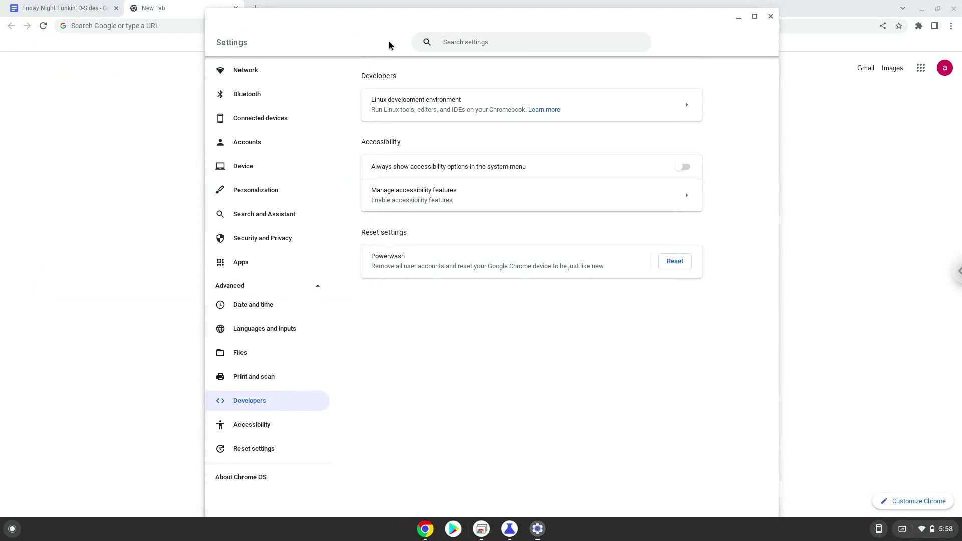
{"action": "left_click", "coordinate": [771, 17]}
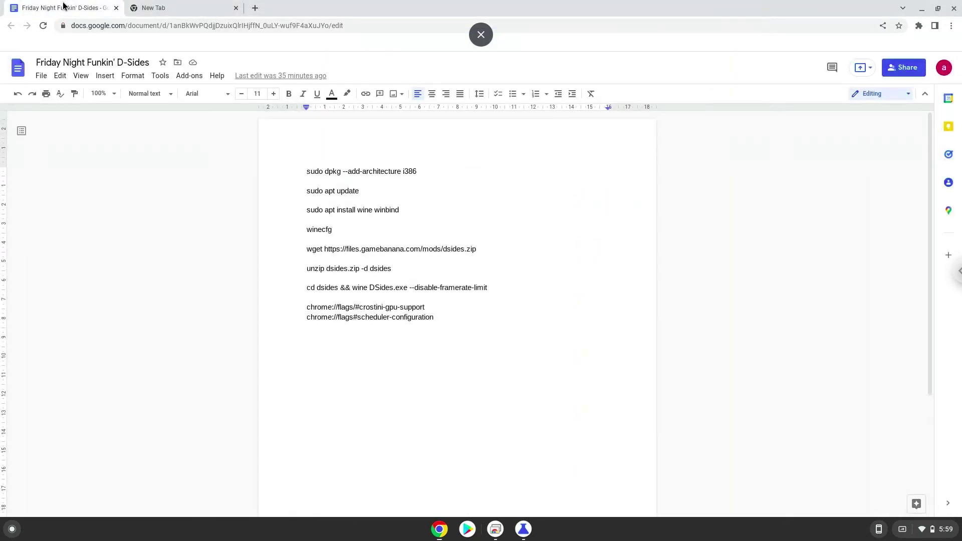
{"action": "triple_click", "coordinate": [317, 173]}
{"action": "right_click", "coordinate": [317, 172]}
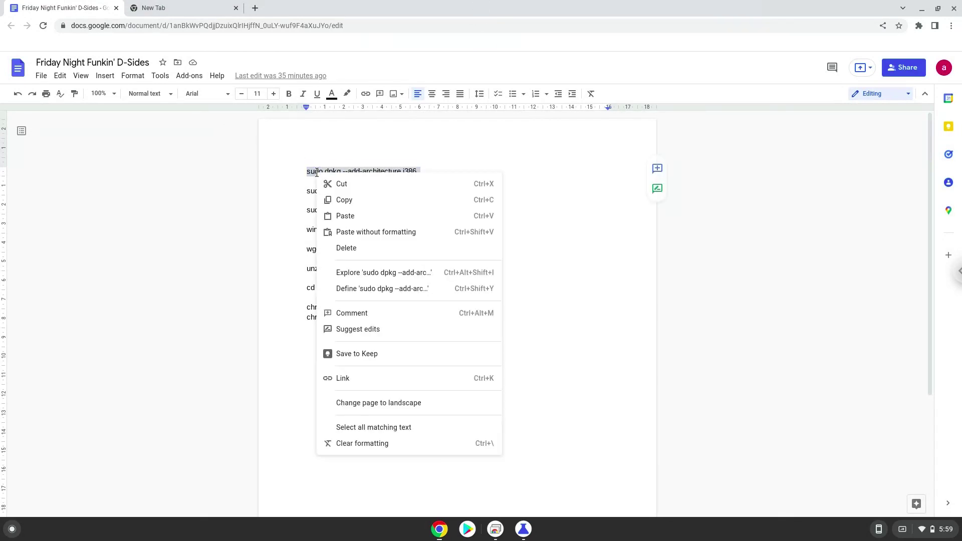
{"action": "left_click", "coordinate": [336, 200]}
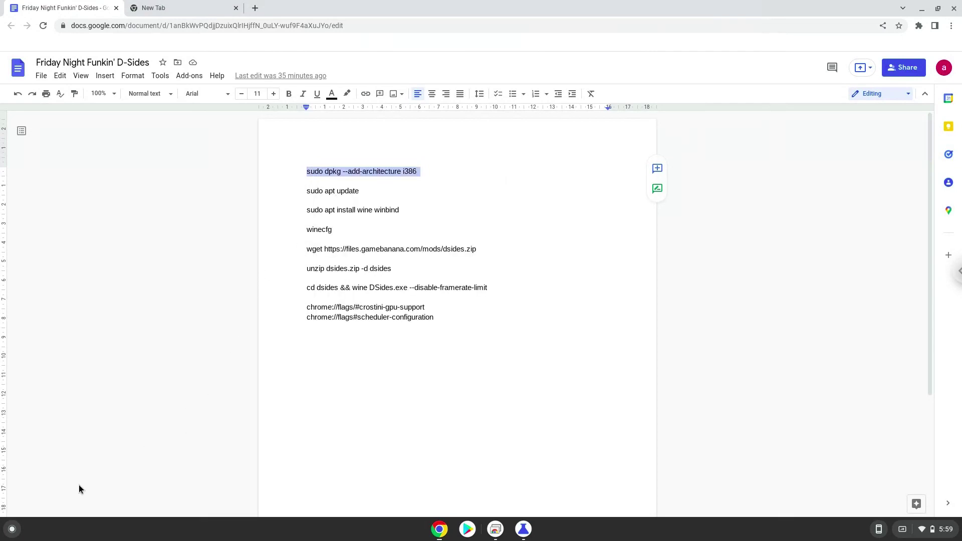
Search the launcher for 'ter' and open the Linux Terminal app
{"action": "left_click", "coordinate": [11, 530]}
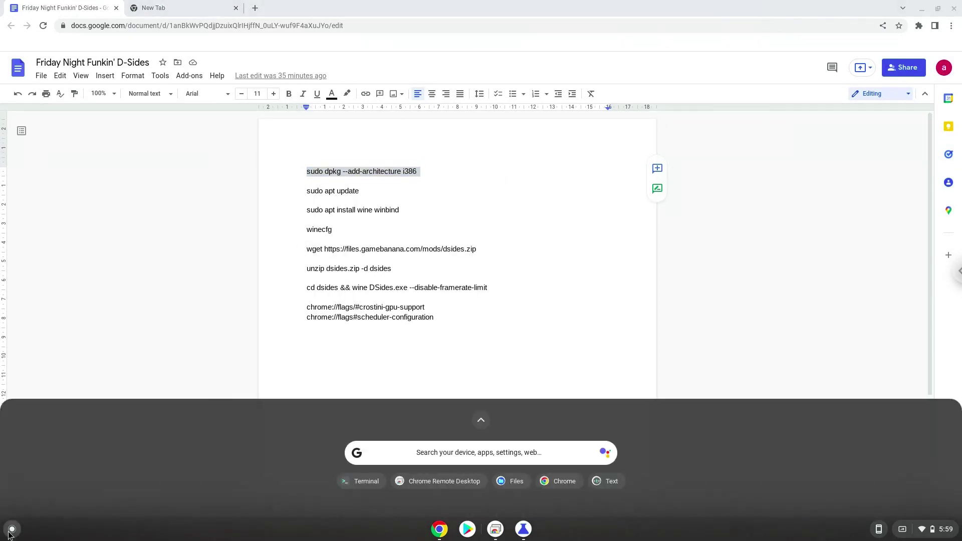
{"action": "type", "text": "terminal"}
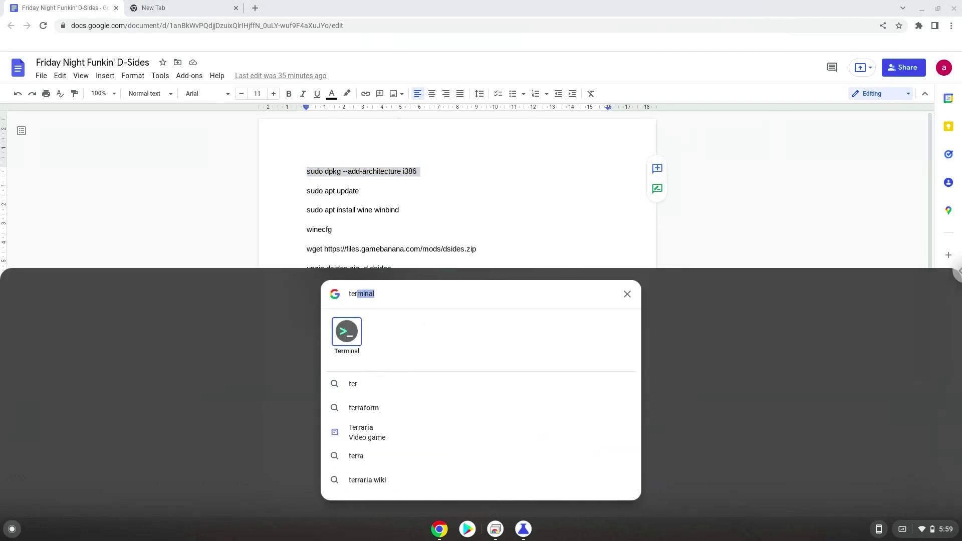
{"action": "left_click", "coordinate": [347, 338]}
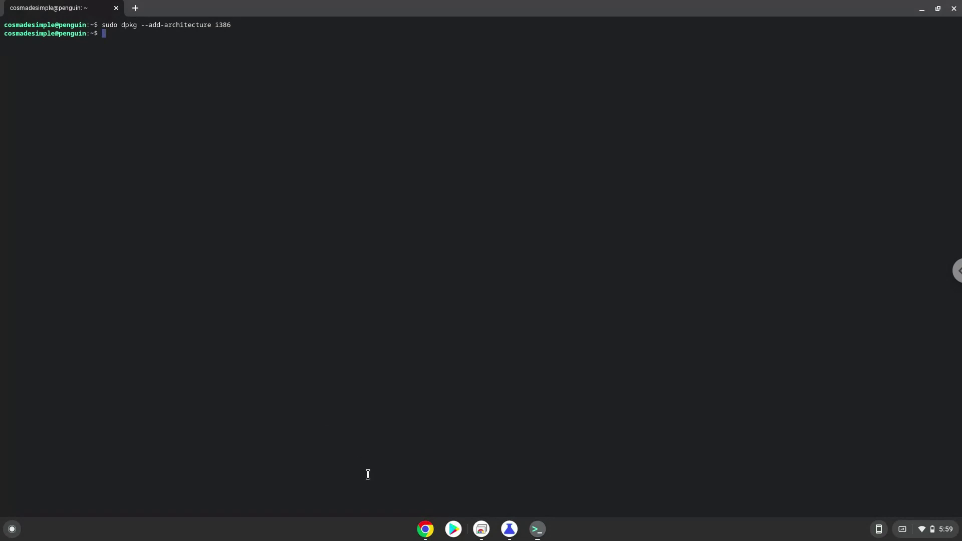
Copy sudo apt update from the notes, run it in Terminal, then return to the notes
{"action": "left_click", "coordinate": [419, 534]}
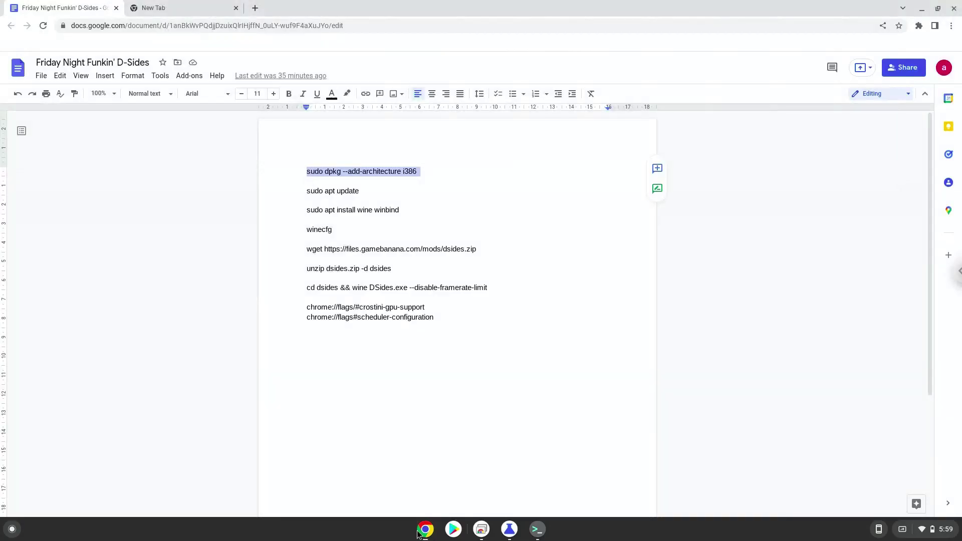
{"action": "triple_click", "coordinate": [349, 190]}
{"action": "right_click", "coordinate": [349, 191]}
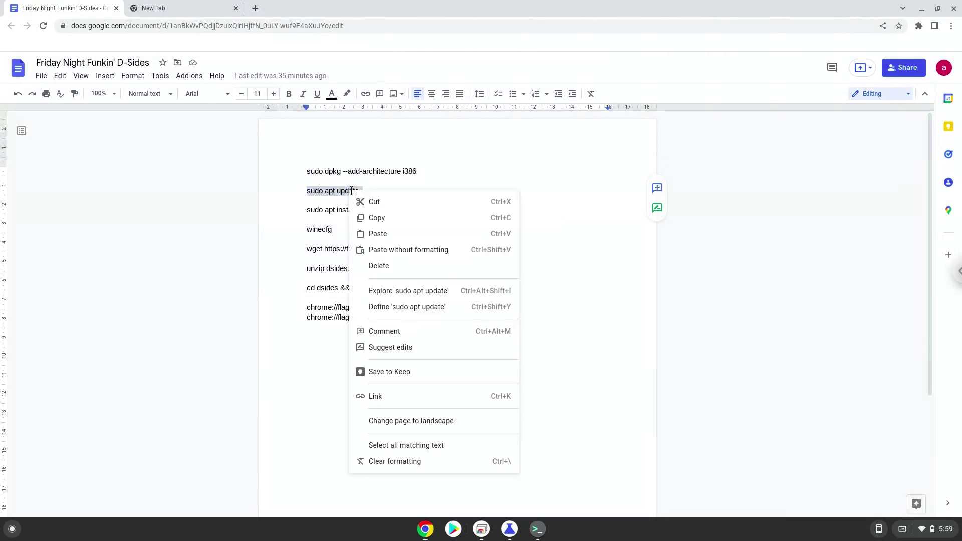
{"action": "left_click", "coordinate": [376, 218]}
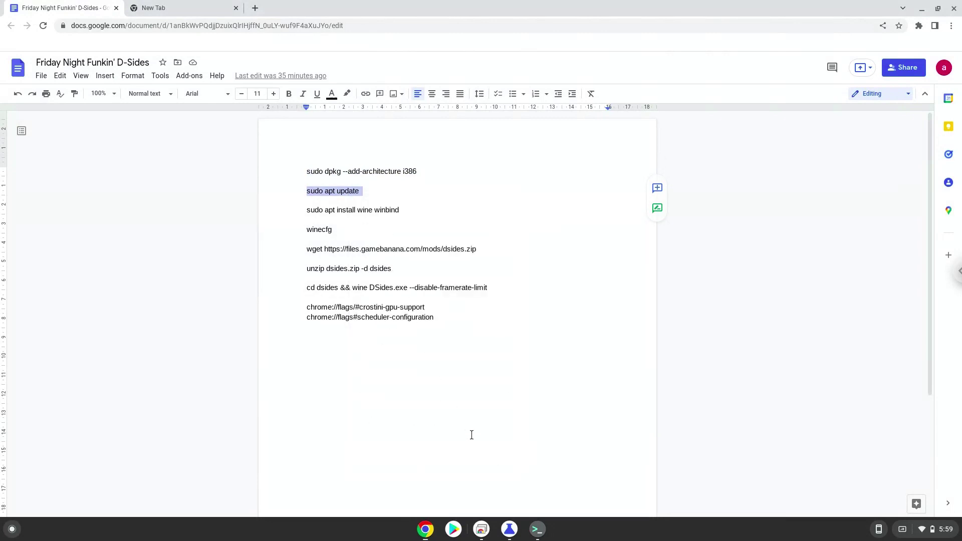
{"action": "left_click", "coordinate": [534, 531]}
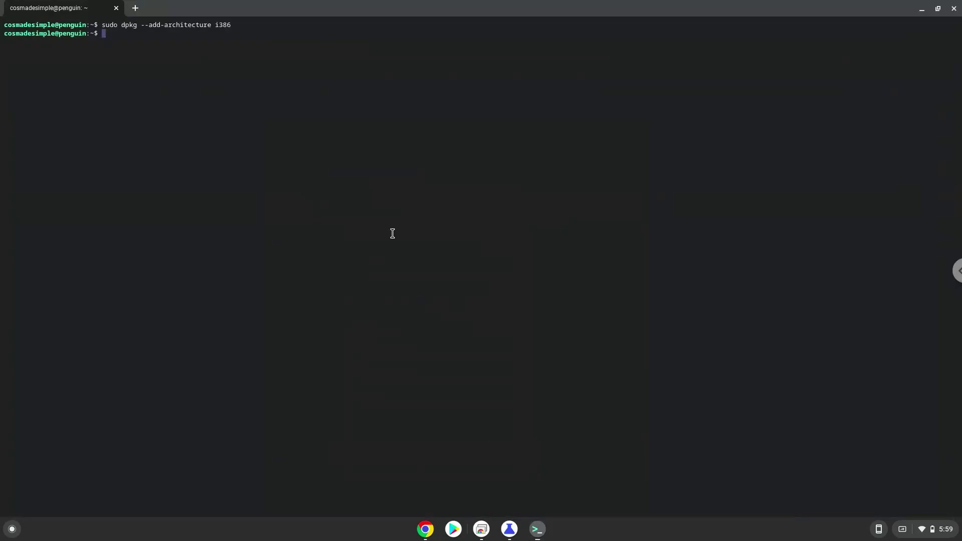
{"action": "key", "text": "ctrl+shift+v"}
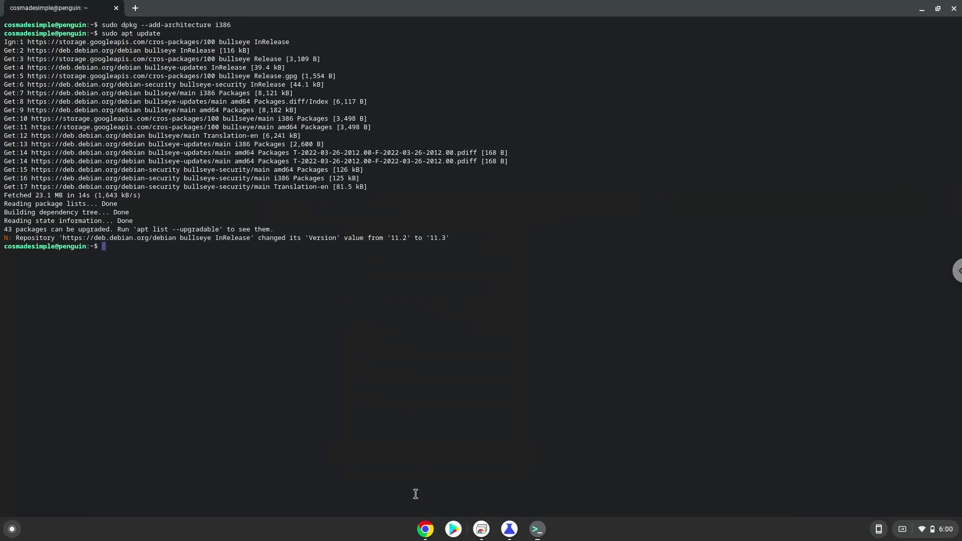
{"action": "left_click", "coordinate": [418, 531]}
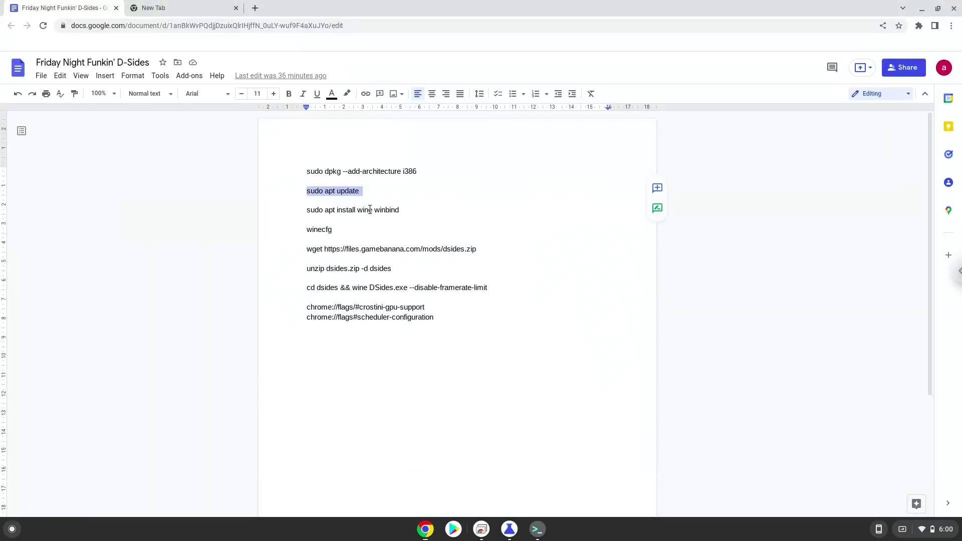
Copy and run sudo apt install wine winbind in Terminal, accepting the extra packages
{"action": "triple_click", "coordinate": [370, 209]}
{"action": "right_click", "coordinate": [370, 209]}
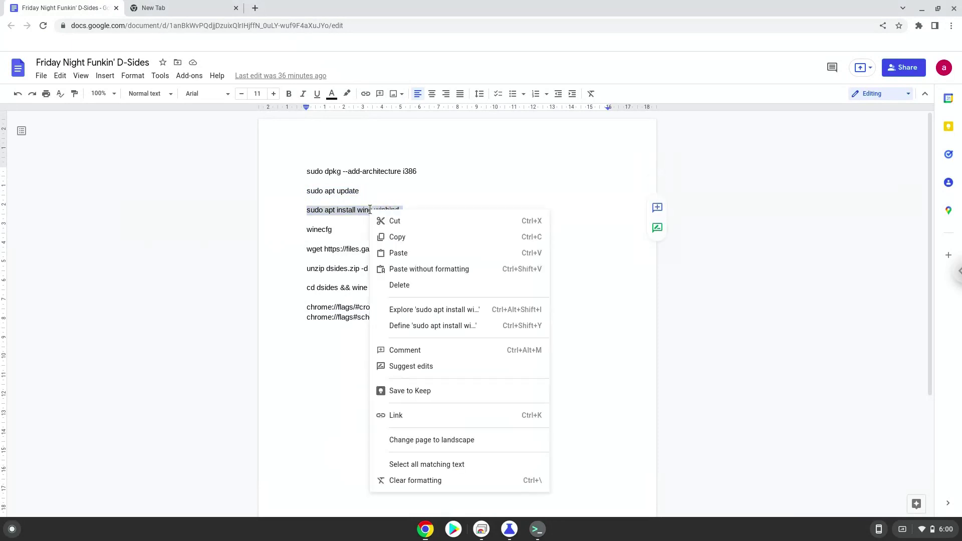
{"action": "left_click", "coordinate": [394, 237]}
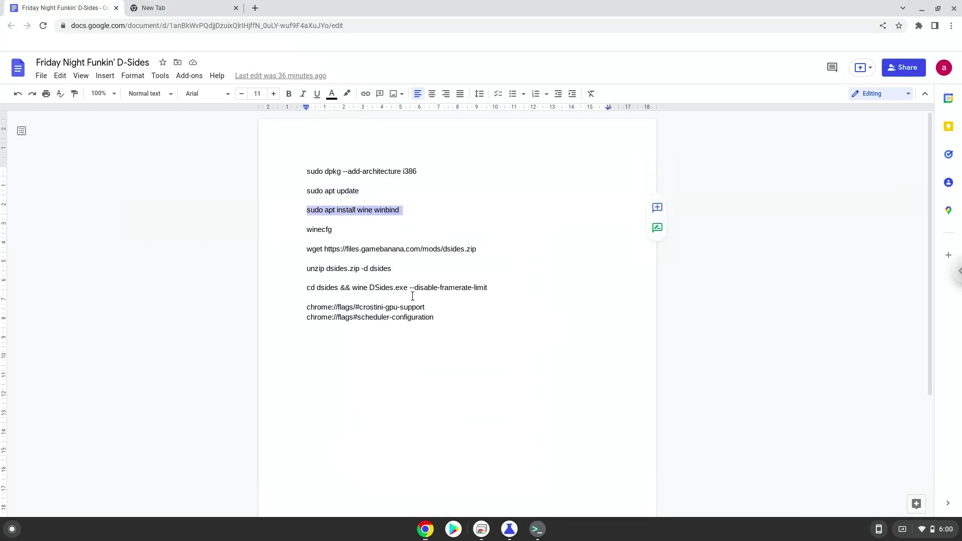
{"action": "left_click", "coordinate": [535, 530]}
{"action": "key", "text": "ctrl+shift+v"}
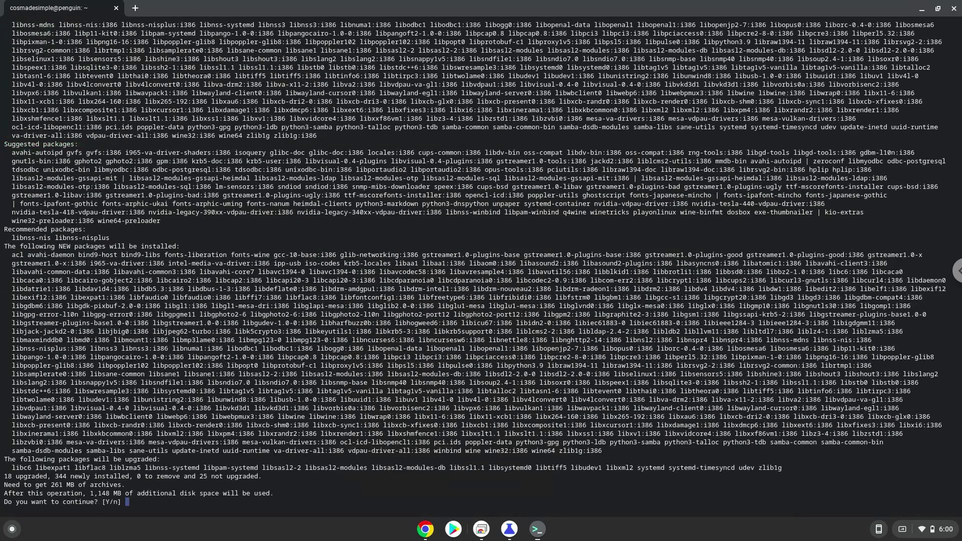
{"action": "key", "text": "Return"}
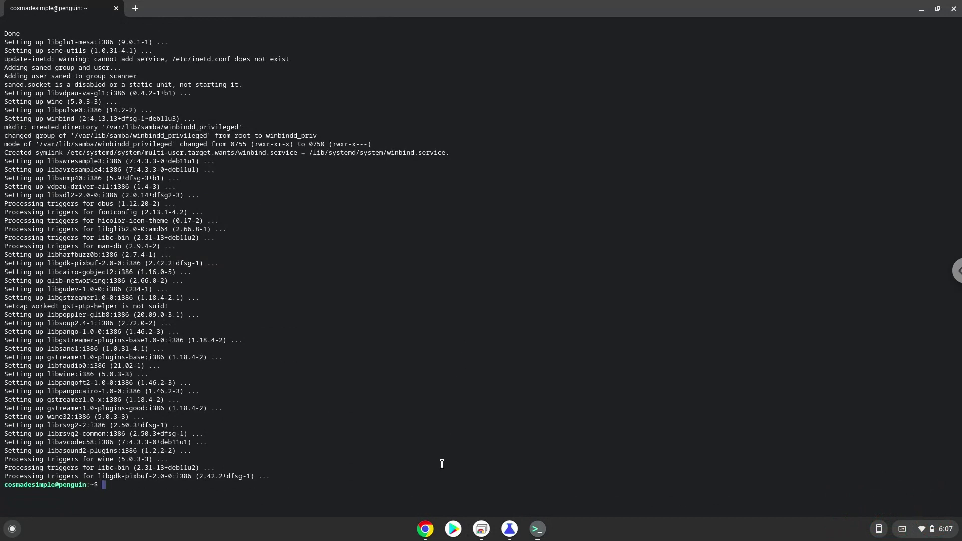
Copy winecfg from the notes, run it in Terminal, and close the Wine configuration window
{"action": "left_click", "coordinate": [425, 530]}
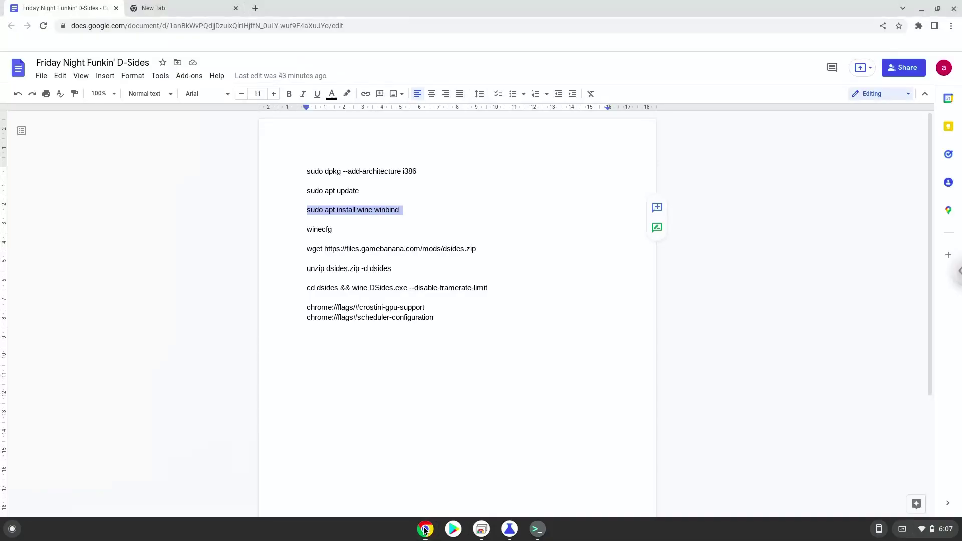
{"action": "double_click", "coordinate": [321, 229]}
{"action": "right_click", "coordinate": [320, 230]}
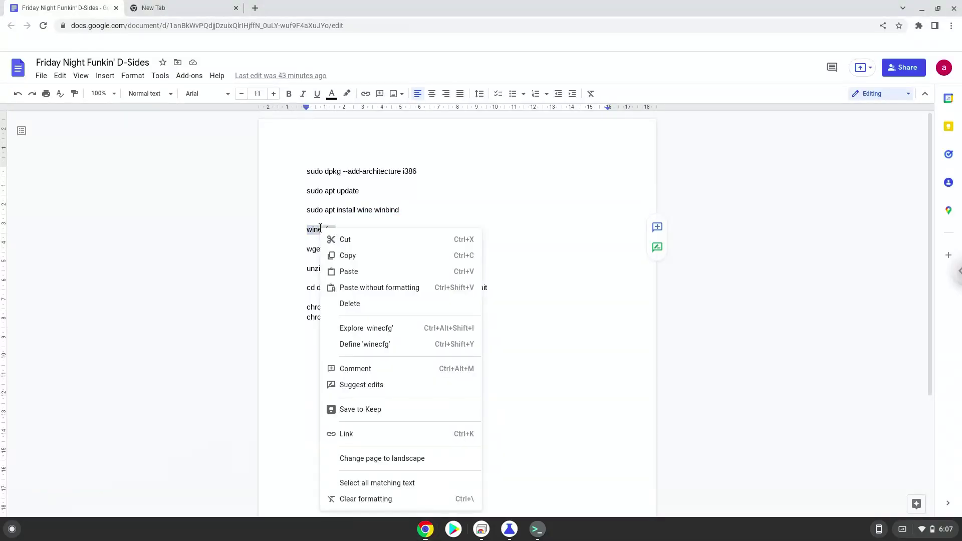
{"action": "left_click", "coordinate": [344, 255]}
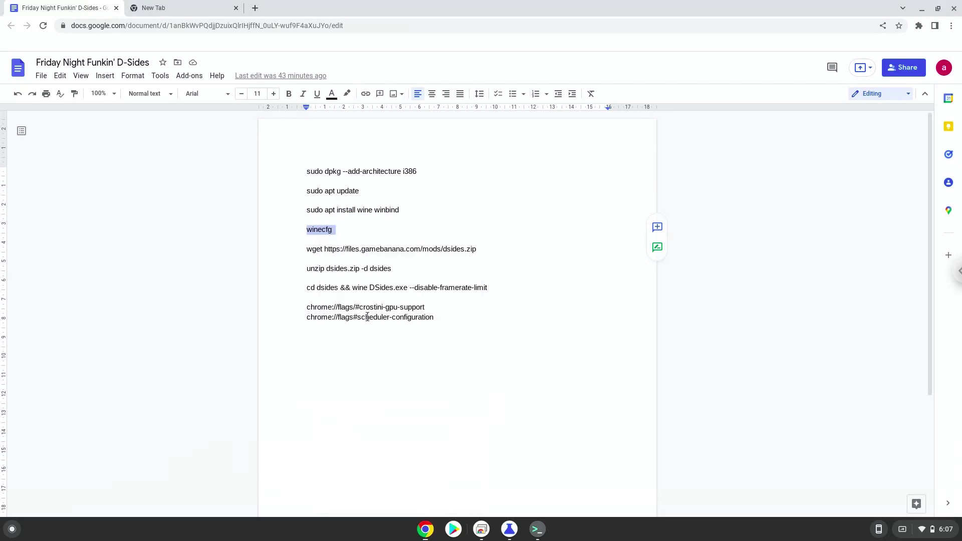
{"action": "left_click", "coordinate": [535, 534]}
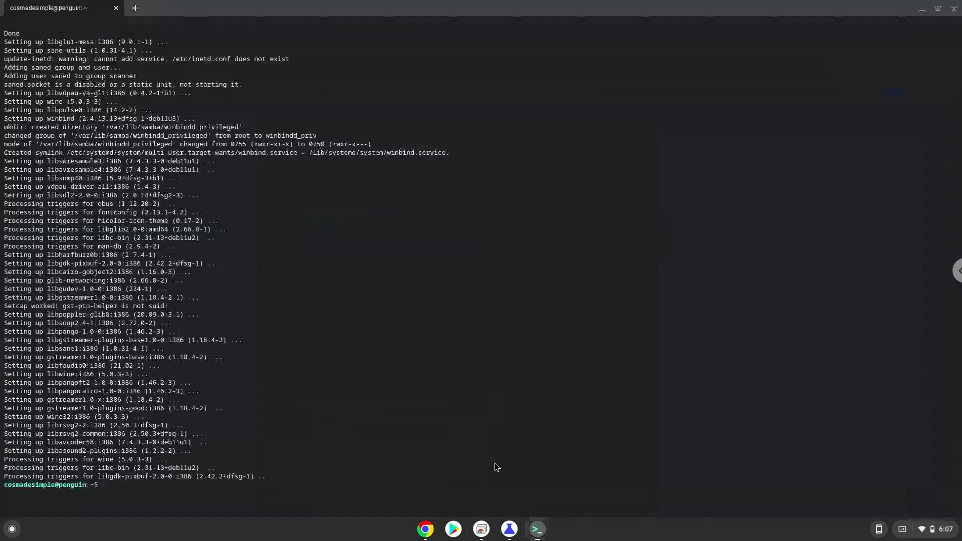
{"action": "right_click", "coordinate": [452, 348]}
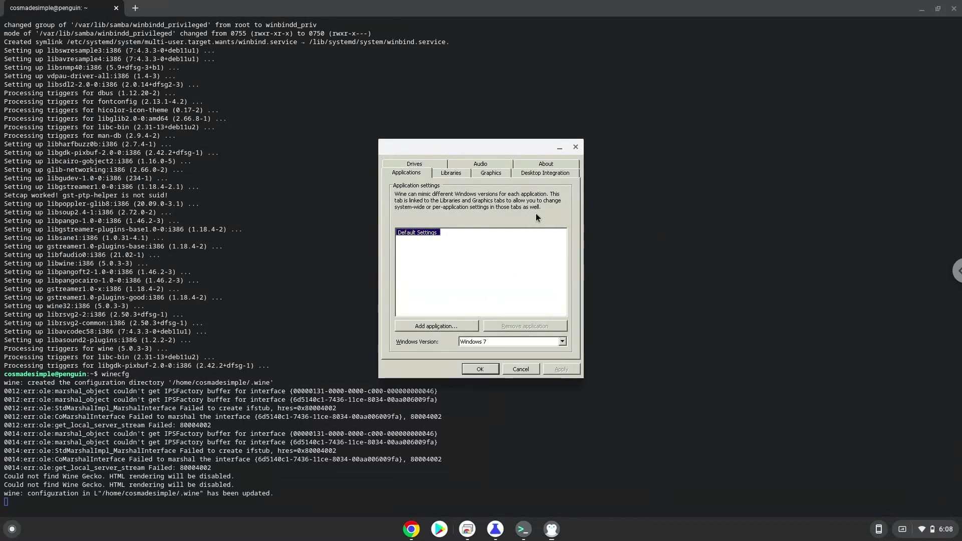
{"action": "left_click", "coordinate": [576, 146]}
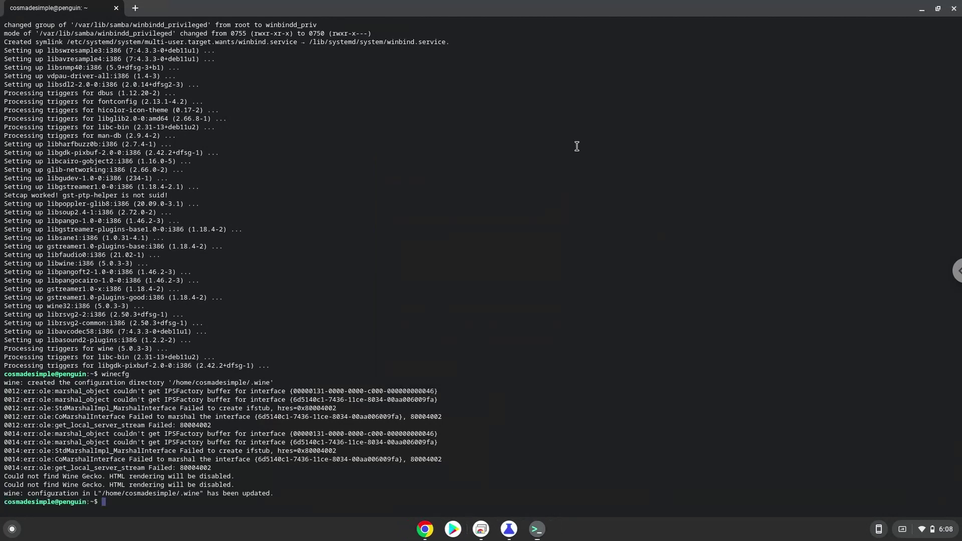
Copy the wget line from the doc and run it in Terminal to download the 466M dsides.zip from GameBanana
{"action": "left_click", "coordinate": [424, 530]}
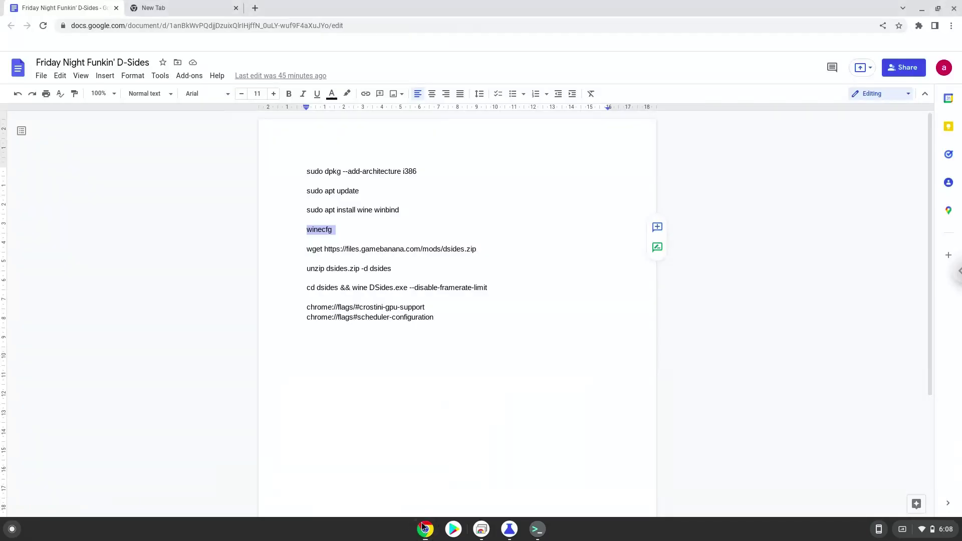
{"action": "triple_click", "coordinate": [399, 247]}
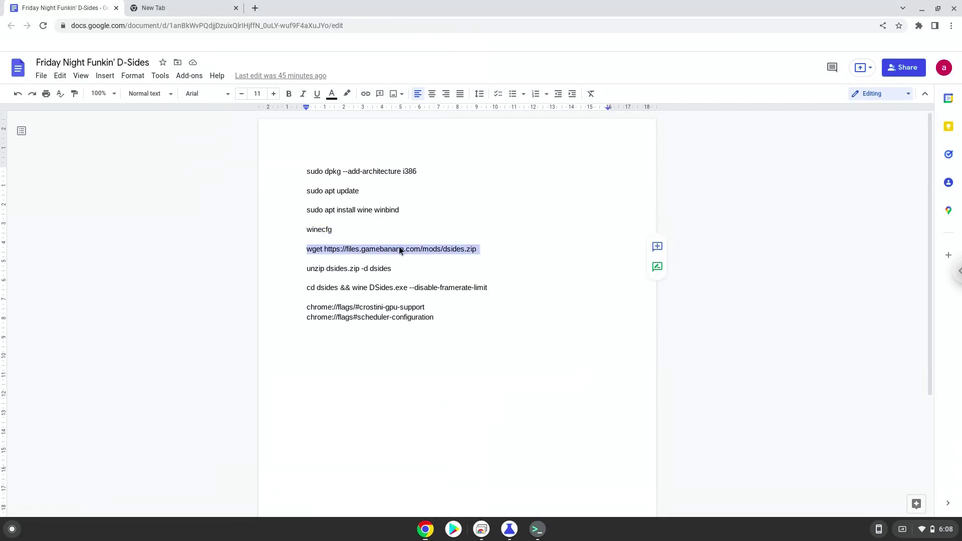
{"action": "right_click", "coordinate": [399, 246]}
{"action": "left_click", "coordinate": [426, 262]}
{"action": "left_click", "coordinate": [534, 536]}
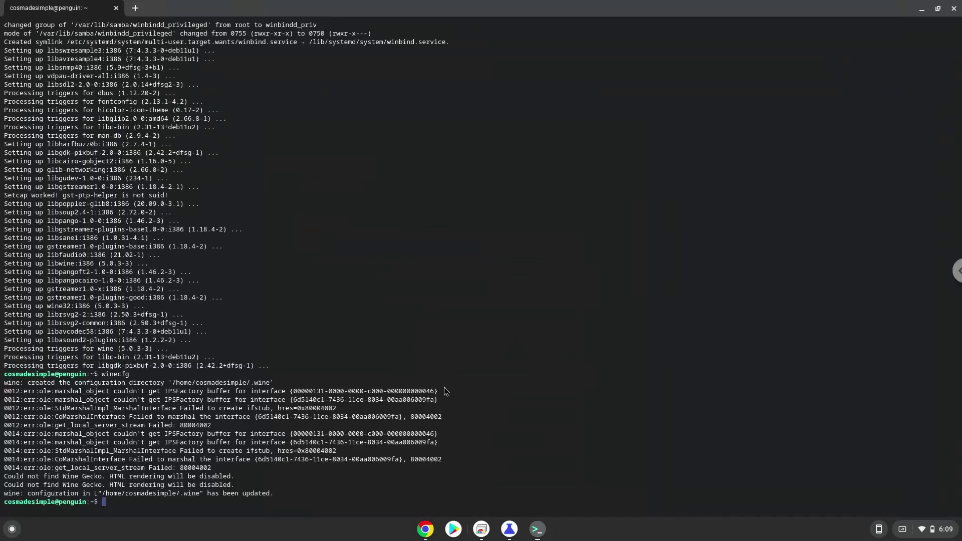
{"action": "key", "text": "ctrl+shift+v"}
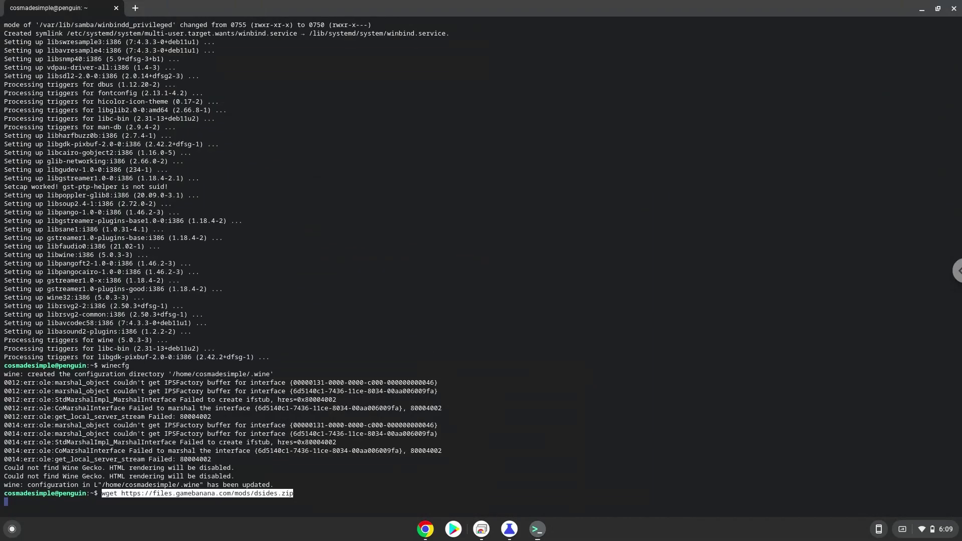
{"action": "key", "text": "Return"}
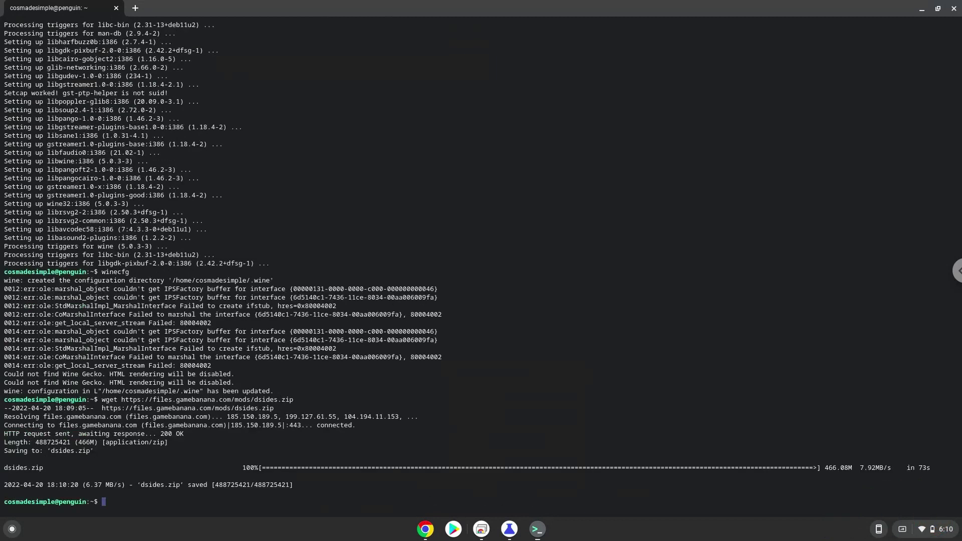
Copy 'unzip dsides.zip -d dsides' from the doc and run it in Terminal
{"action": "left_click", "coordinate": [421, 530]}
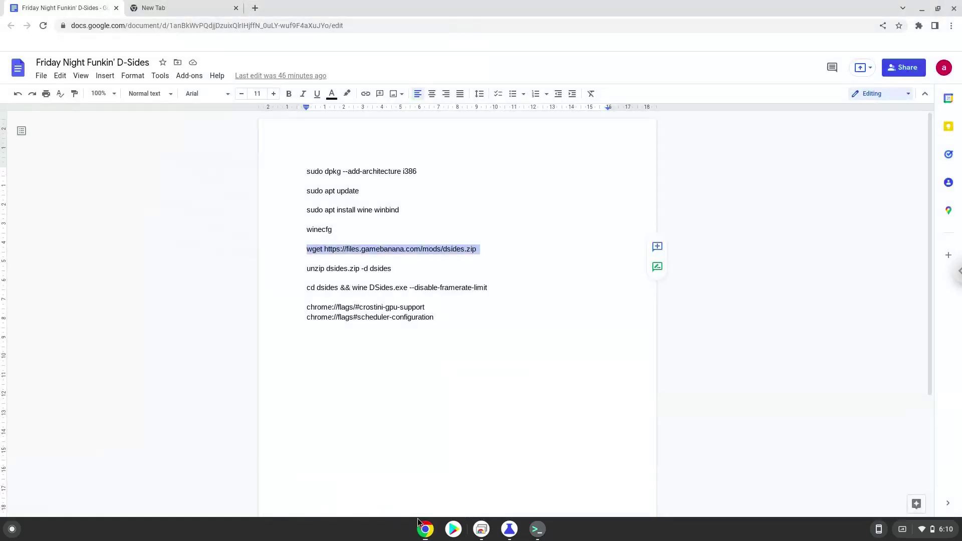
{"action": "triple_click", "coordinate": [337, 269]}
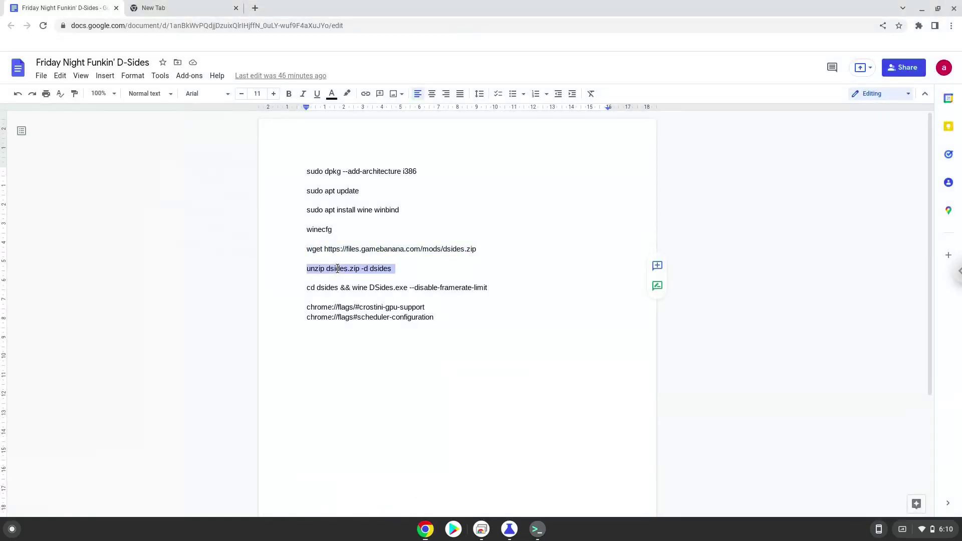
{"action": "right_click", "coordinate": [337, 269]}
{"action": "left_click", "coordinate": [366, 262]}
{"action": "left_click", "coordinate": [532, 533]}
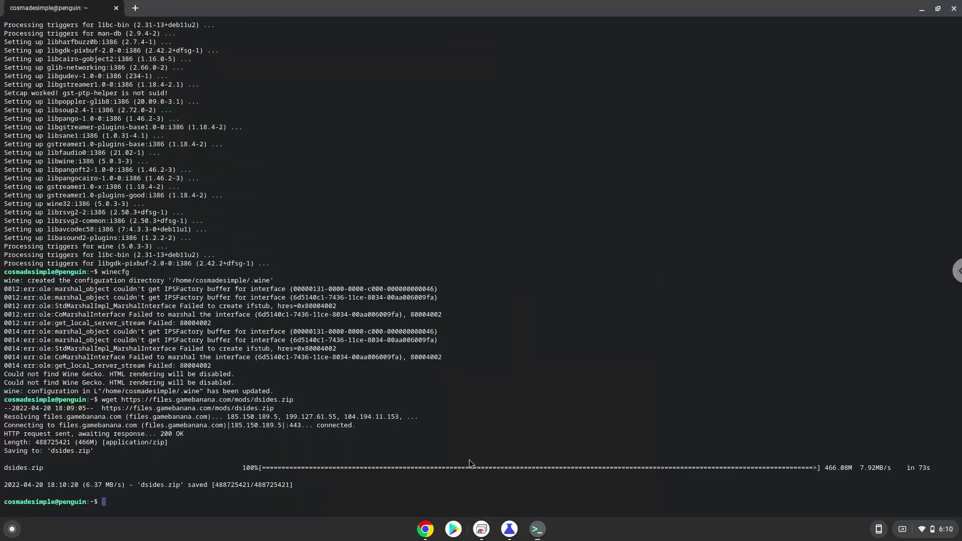
{"action": "key", "text": "ctrl+shift+v"}
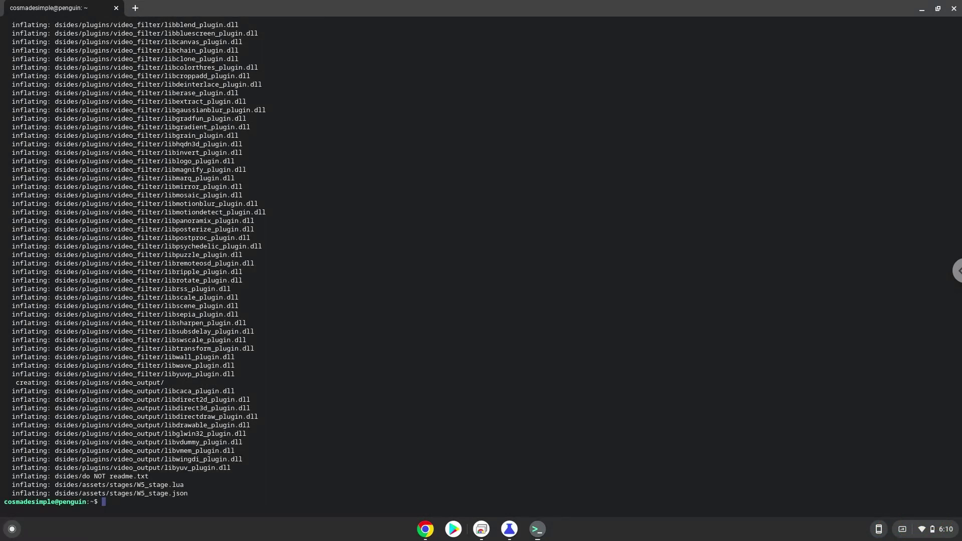
Run 'cd dsides && wine DSides.exe --disable-framerate-limit' from the doc in Terminal, then minimize Terminal
{"action": "left_click", "coordinate": [425, 529]}
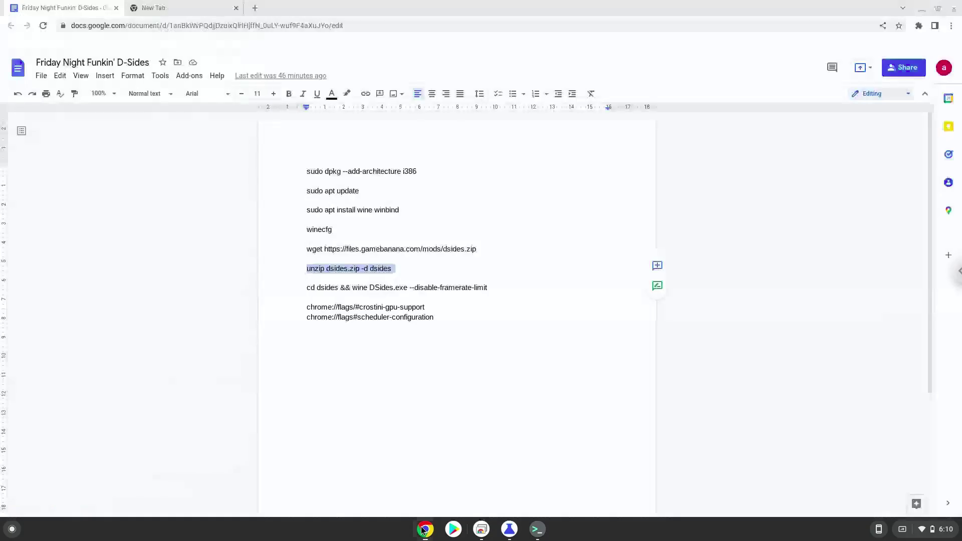
{"action": "left_click", "coordinate": [371, 289]}
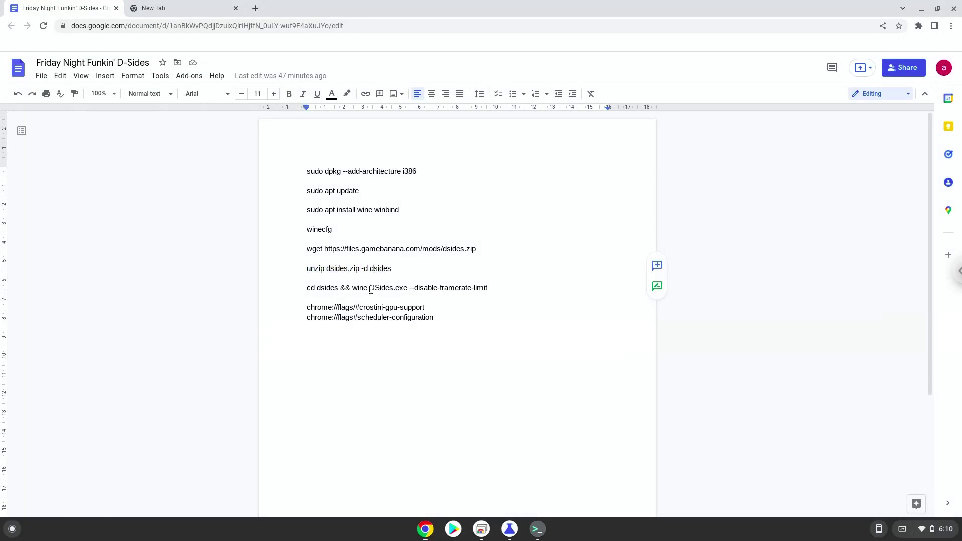
{"action": "triple_click", "coordinate": [371, 289]}
{"action": "right_click", "coordinate": [370, 287]}
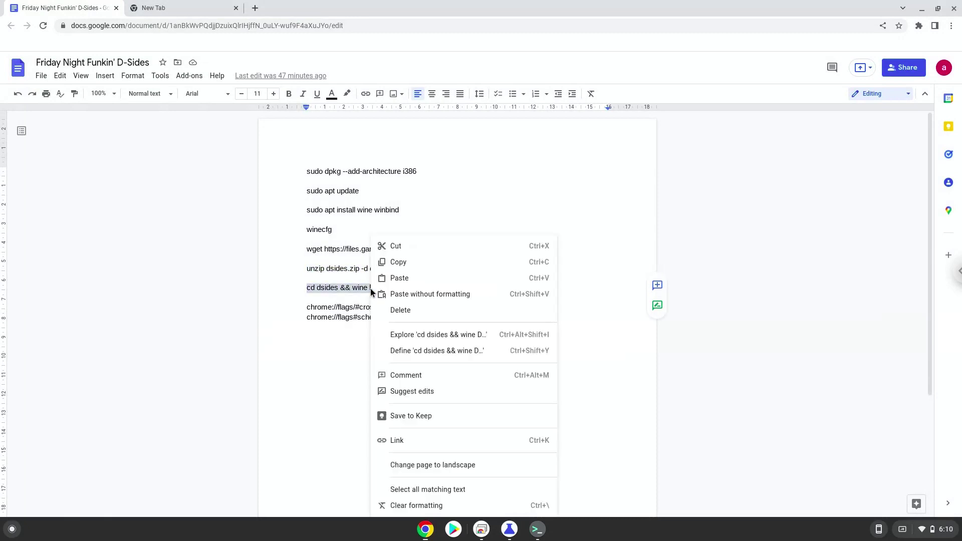
{"action": "left_click", "coordinate": [399, 263]}
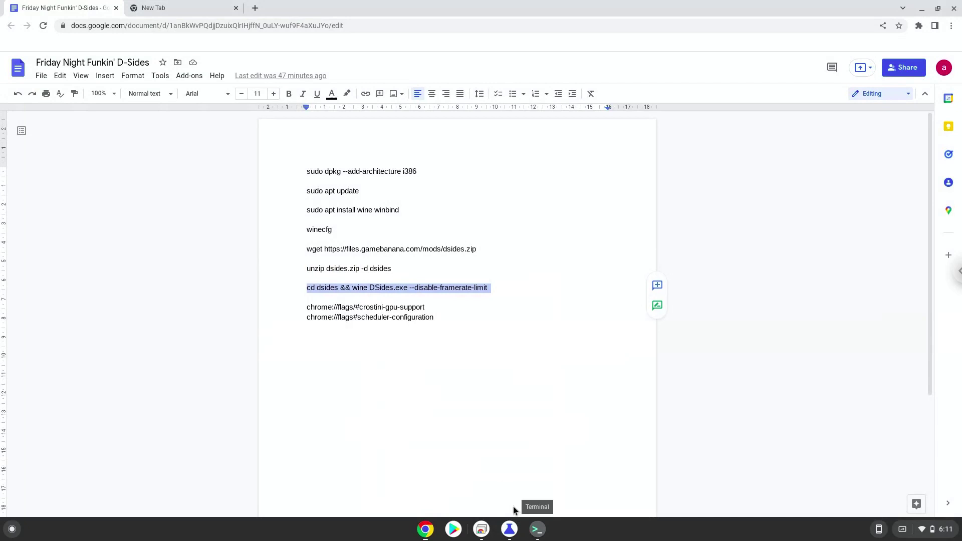
{"action": "left_click", "coordinate": [537, 529]}
{"action": "key", "text": "ctrl+shift+v"}
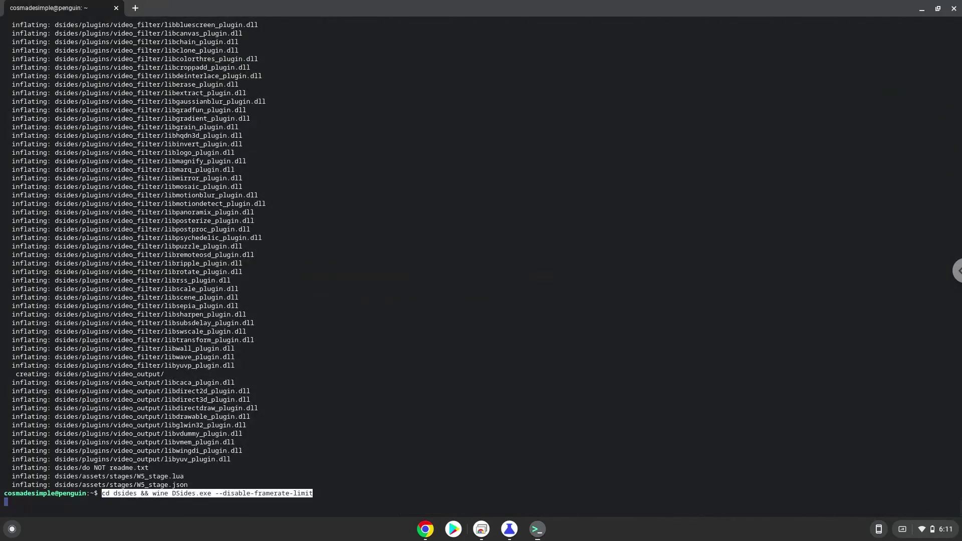
{"action": "left_click", "coordinate": [922, 9]}
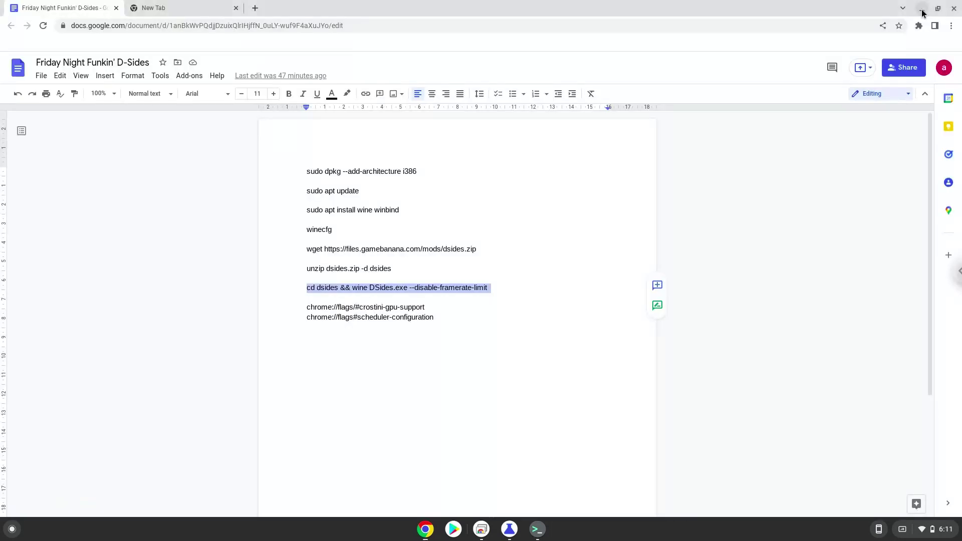
Minimize the Google Docs and chrome://flags windows to reveal the DSides game window
{"action": "left_click", "coordinate": [922, 9]}
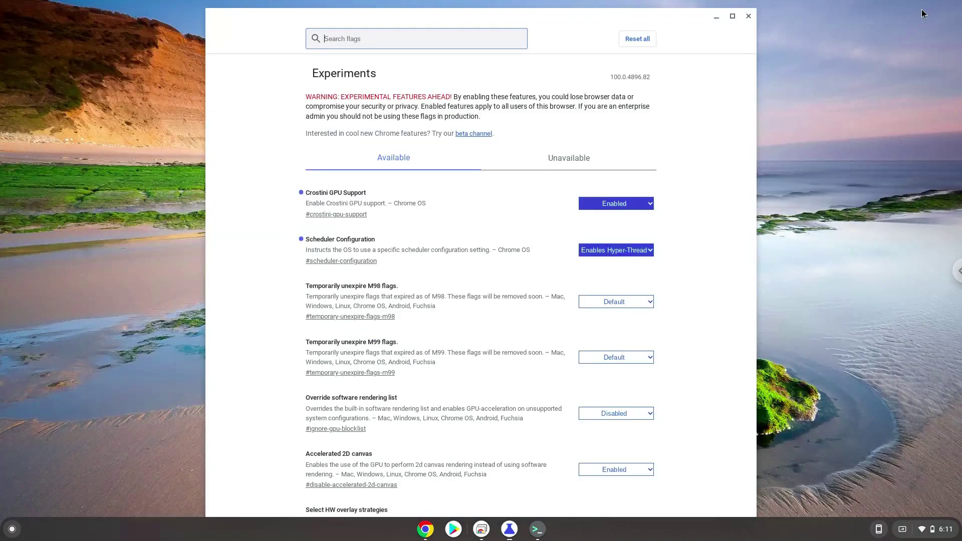
{"action": "left_click", "coordinate": [717, 18]}
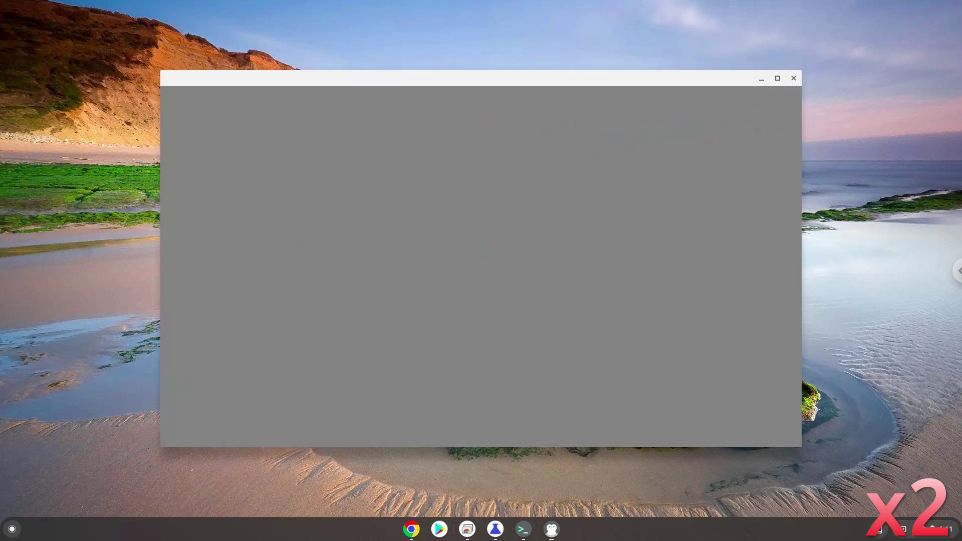
Choose Story Mode, then select the Tutorial week on Normal difficulty
{"action": "key", "text": "Return"}
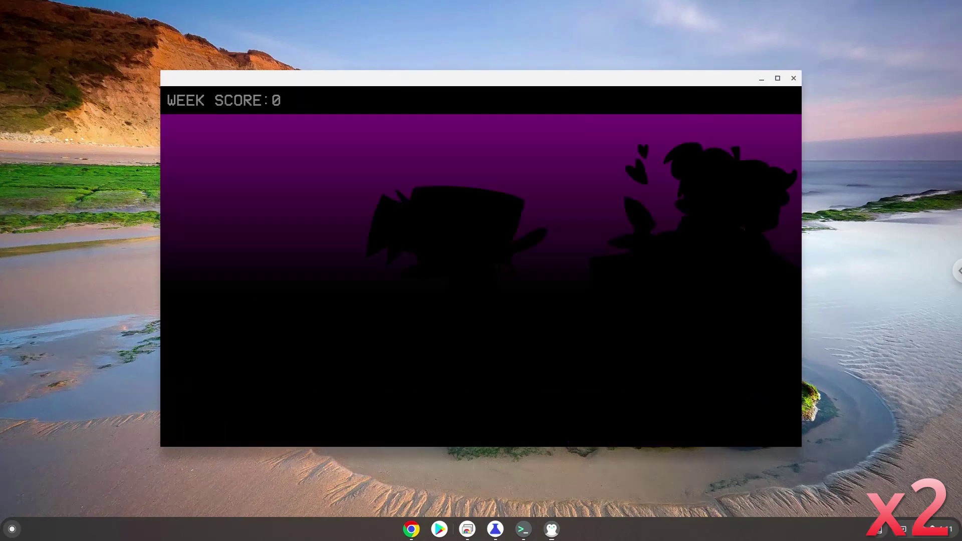
{"action": "key", "text": "Return"}
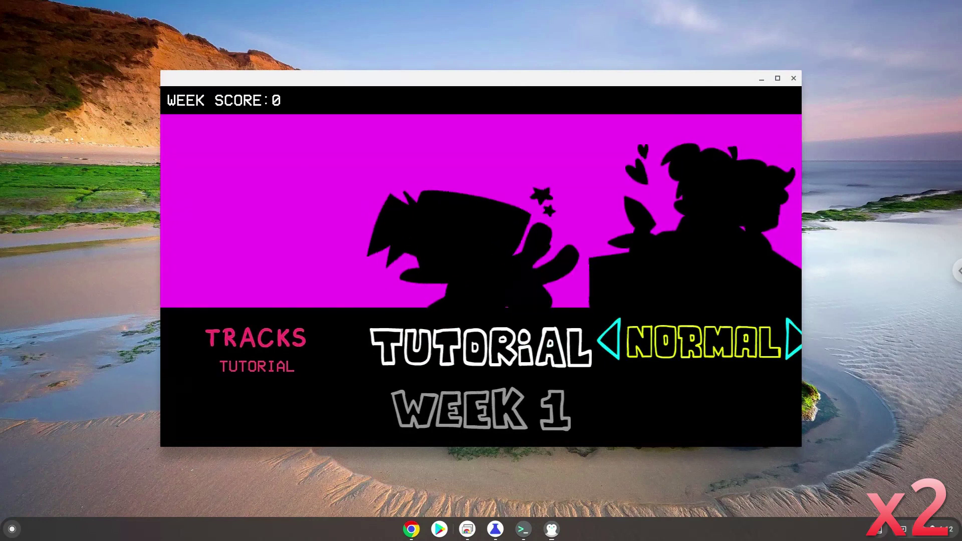